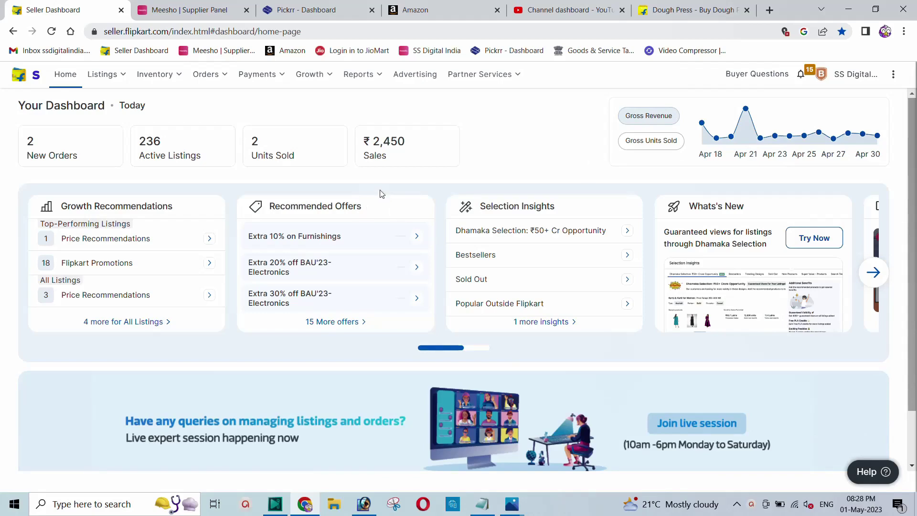
Open the active orders list and view the product page of the ordered JAMM Set of 6 Pattern Discs Kitchen Press
mouse_move(207, 89)
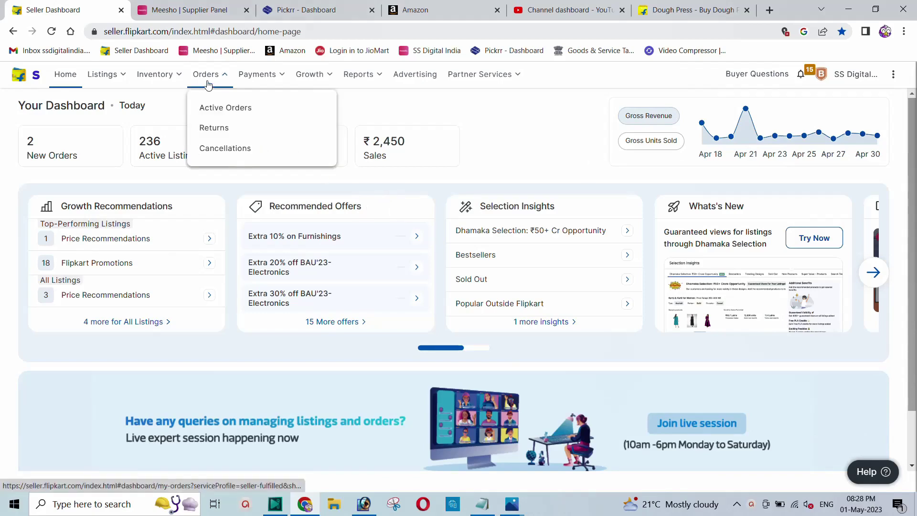
left_click(215, 115)
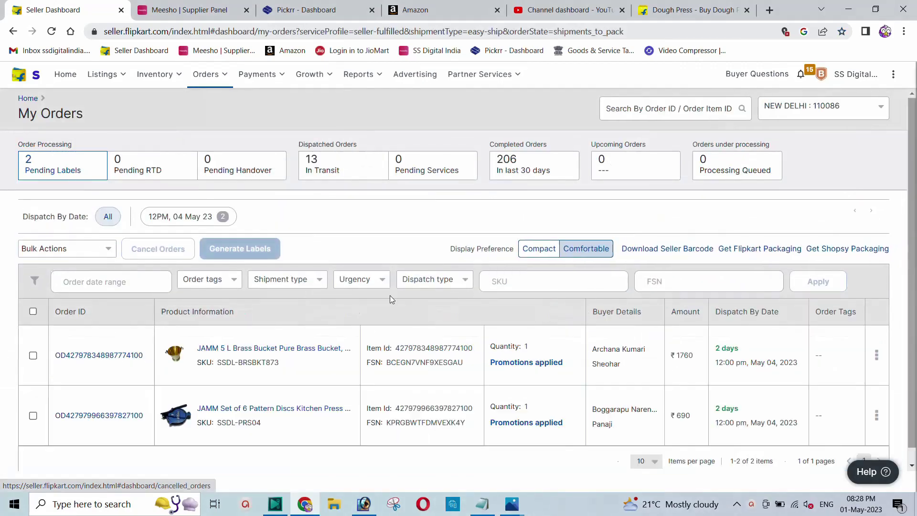
scroll(287, 387, "down", 1)
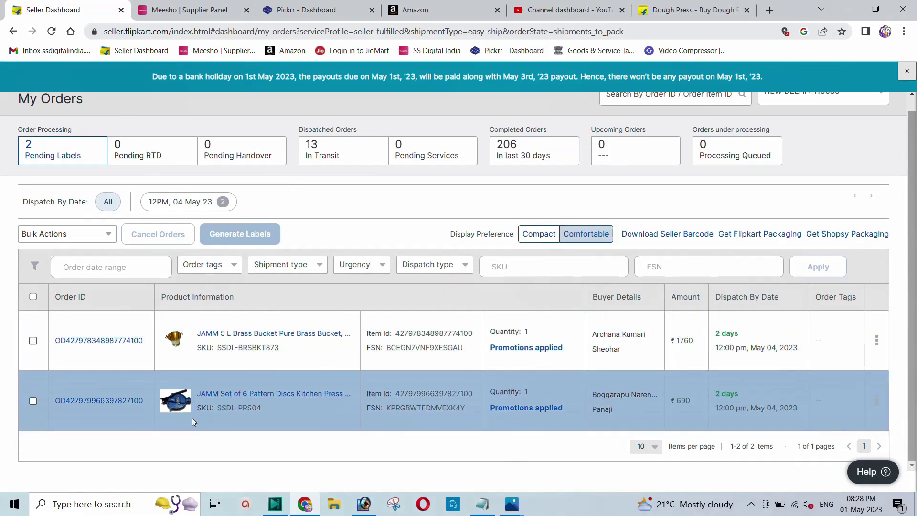
left_click(273, 398)
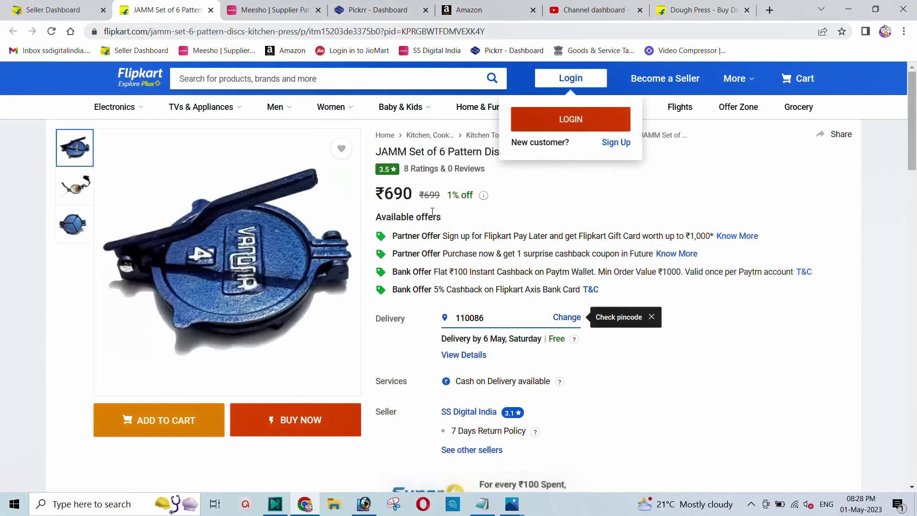
Examine the kitchen press's selling price and its ratings and reviews on the product page
left_click_drag(385, 196, 413, 195)
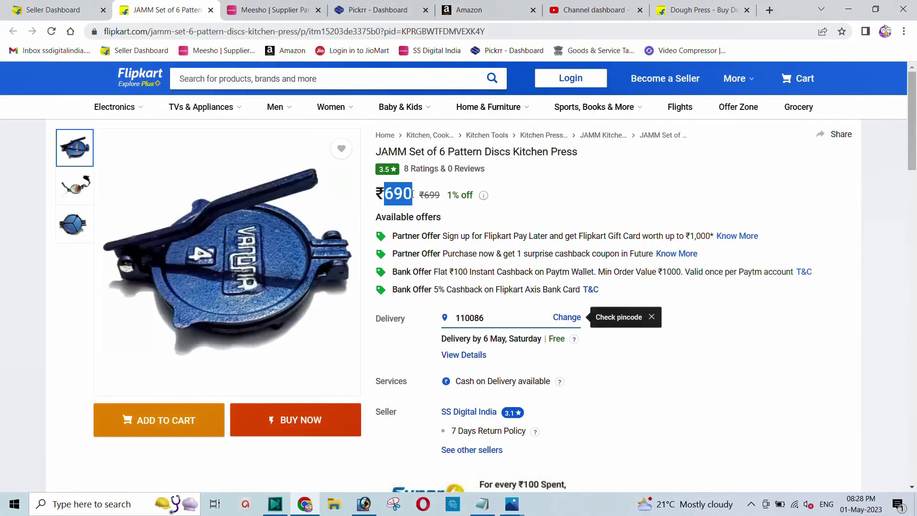
left_click(416, 198)
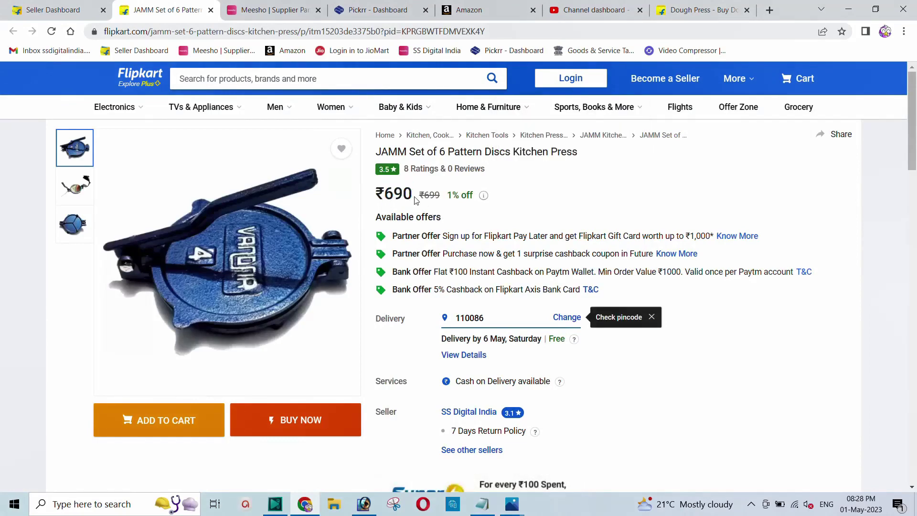
left_click(419, 172)
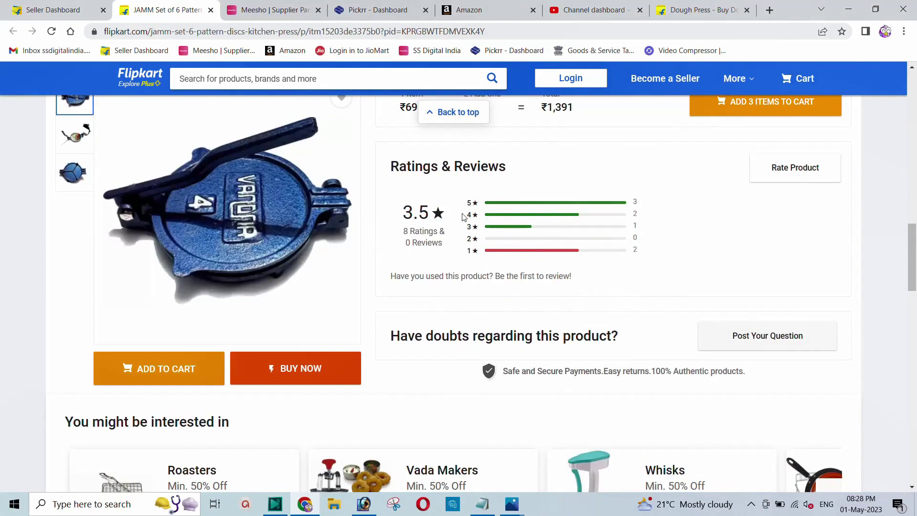
scroll(413, 240, "up", 15)
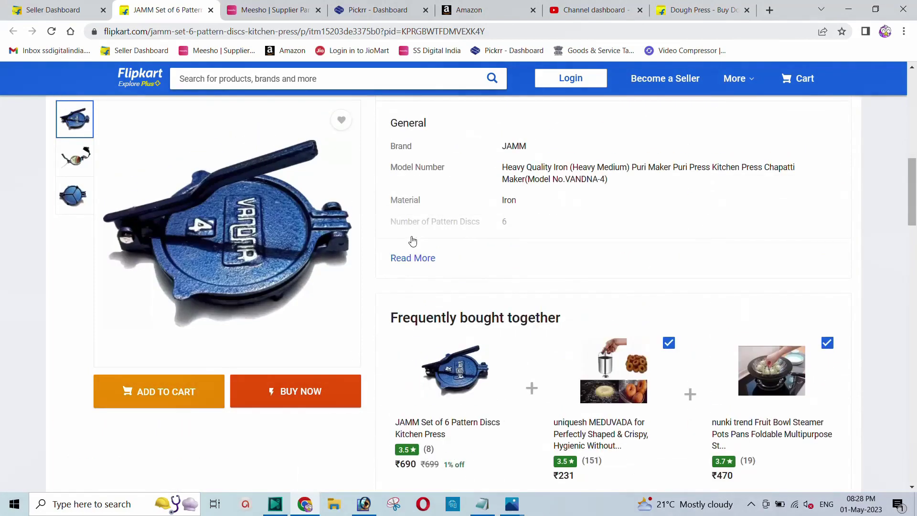
scroll(414, 240, "up", 3)
left_click_drag(384, 195, 411, 196)
left_click(495, 259)
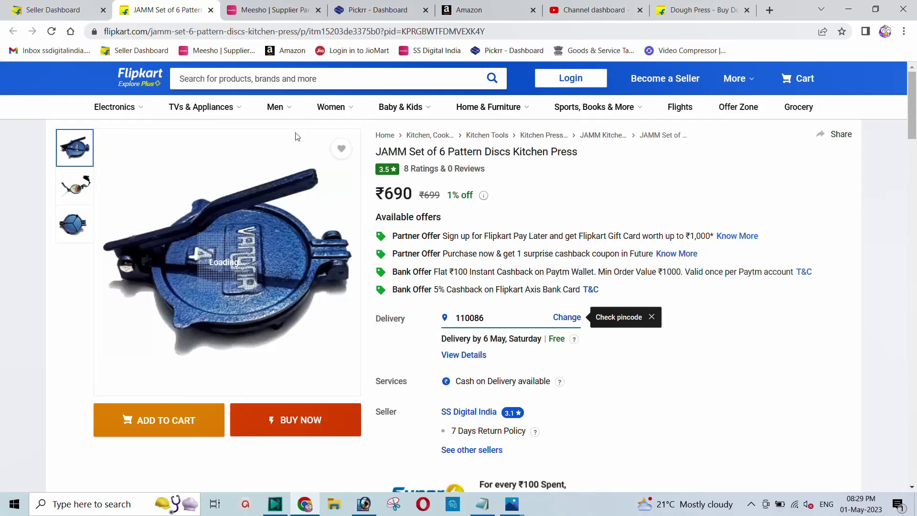
Dismiss the bank holiday notice on the seller dashboard and open the postpaid orders of the 8th May upcoming payment
left_click(55, 11)
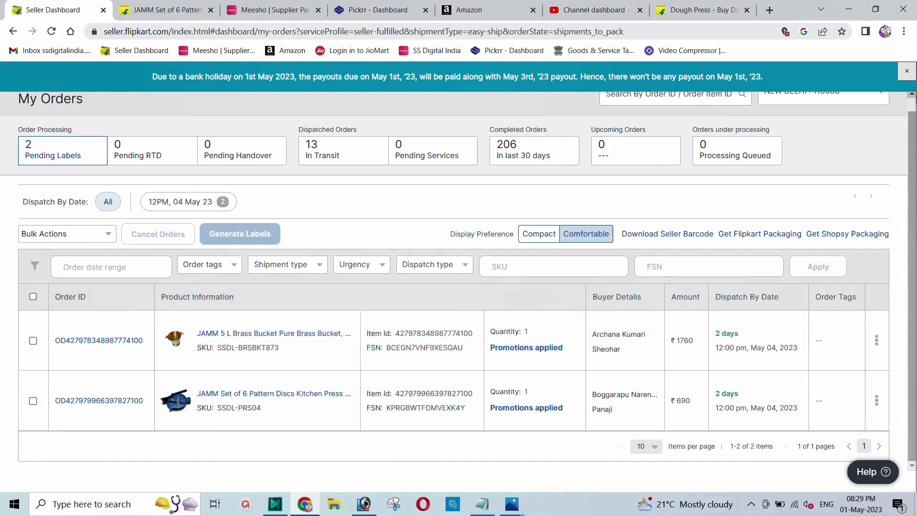
left_click(907, 71)
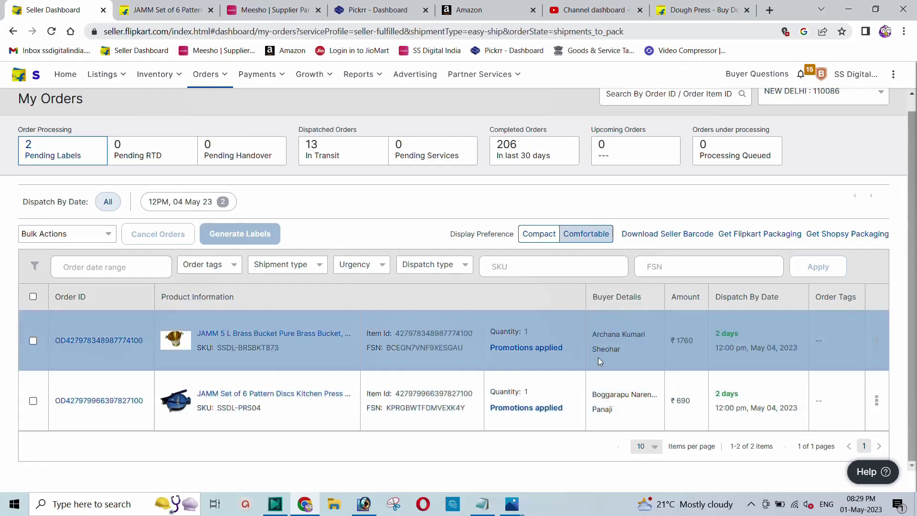
mouse_move(264, 91)
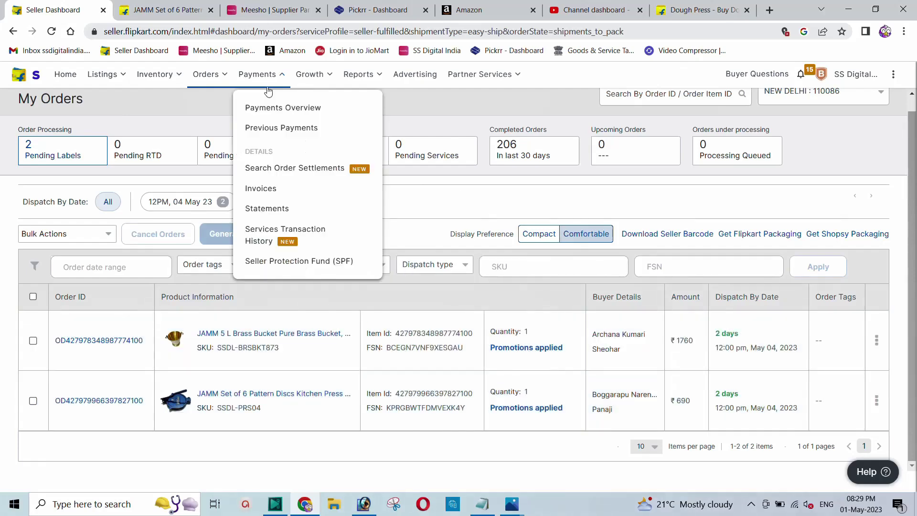
left_click(259, 106)
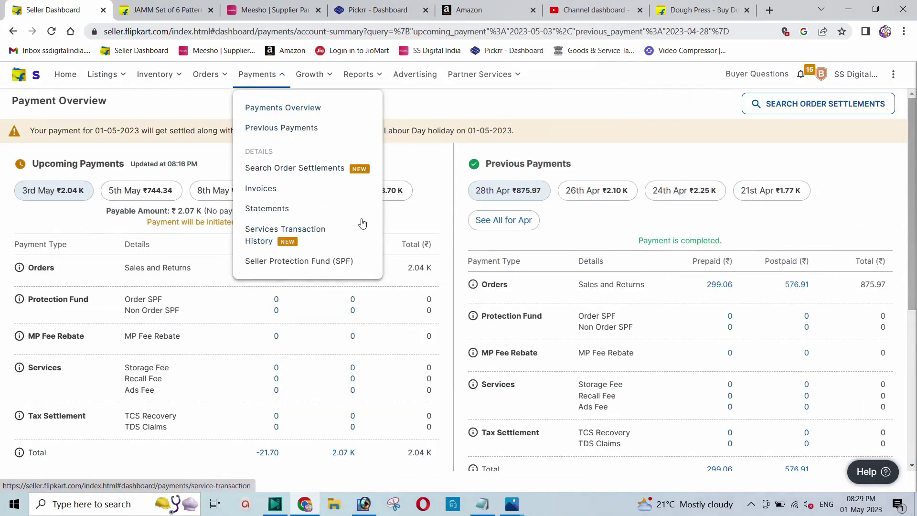
left_click(227, 193)
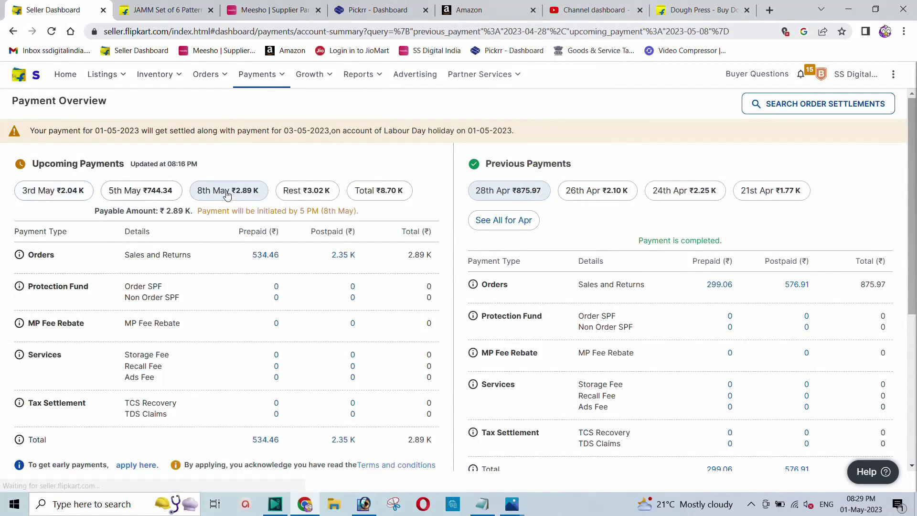
left_click(337, 257)
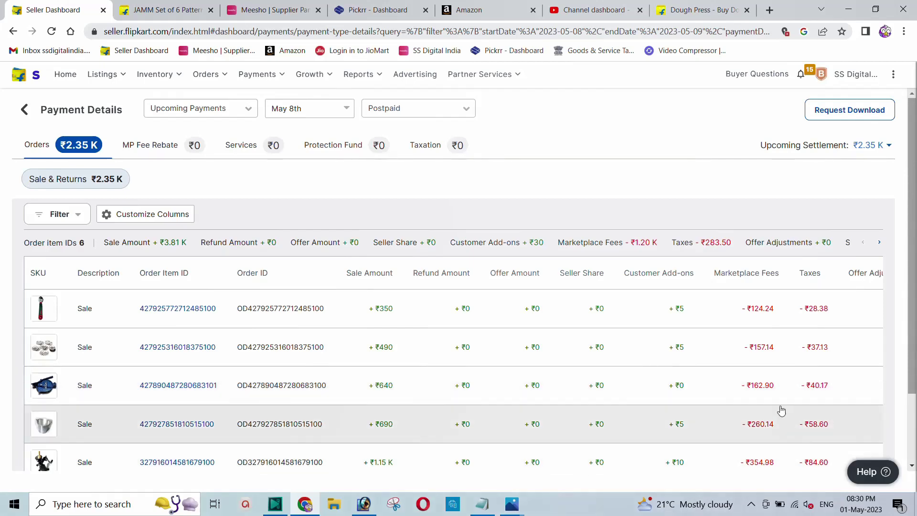
Look through the fees, taxes and settlement amounts of the orders in the 8th May payment
scroll(770, 458, "down", 2)
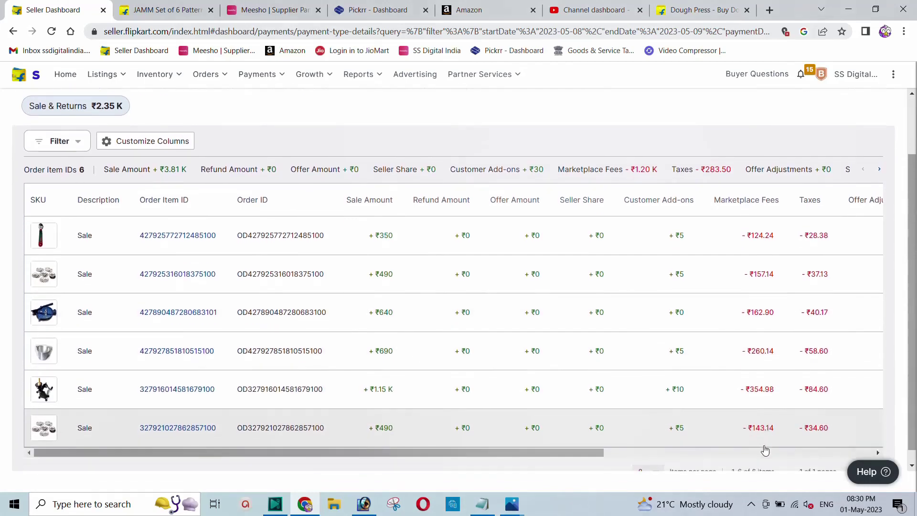
left_click_drag(556, 437, 853, 417)
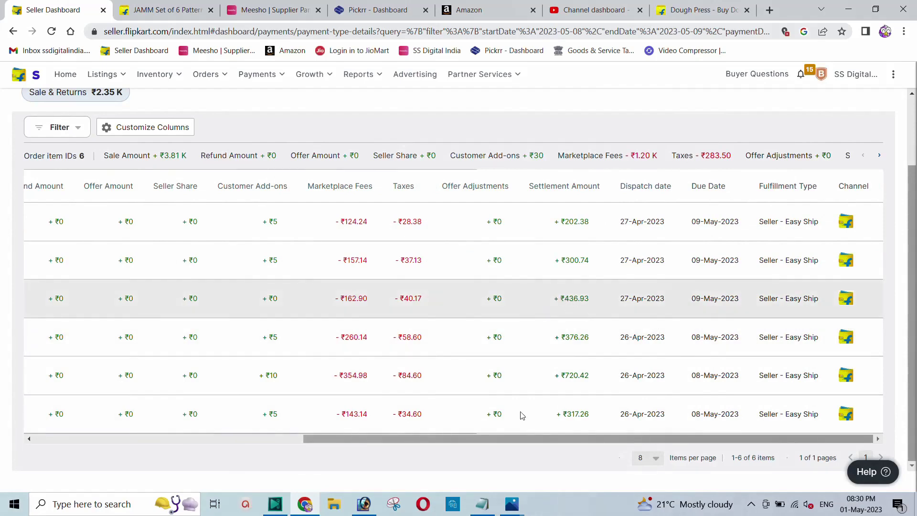
left_click_drag(512, 441, 174, 455)
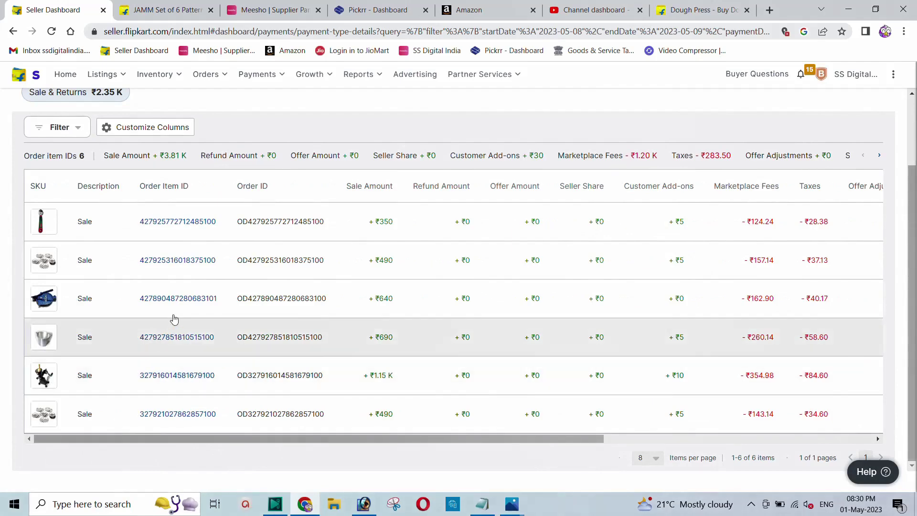
Review the settlement details of the kitchen press sale, highlight its bank settlement amount, and close the details
left_click(169, 298)
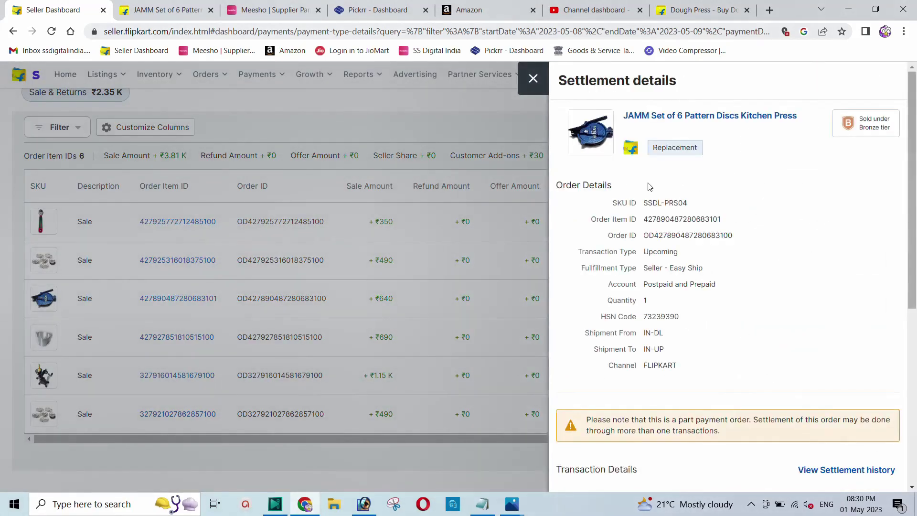
scroll(692, 206, "down", 1)
scroll(690, 206, "down", 4)
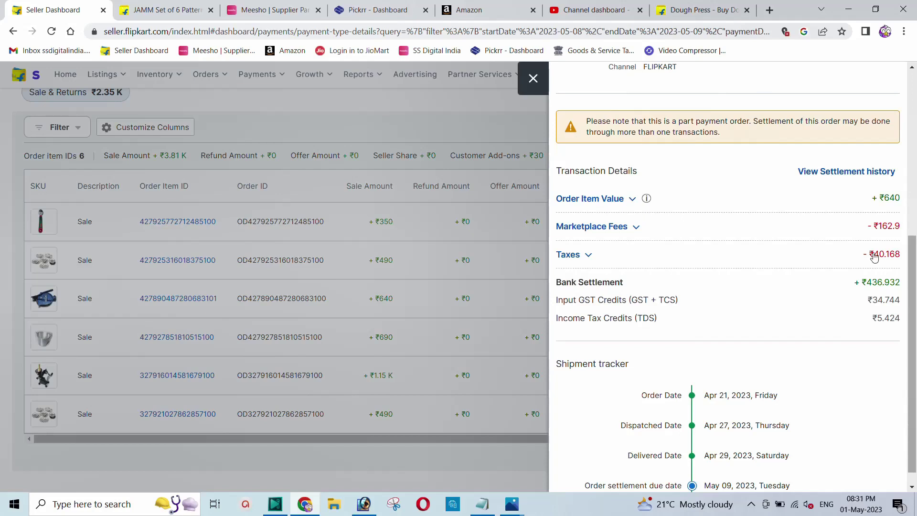
left_click_drag(862, 282, 901, 285)
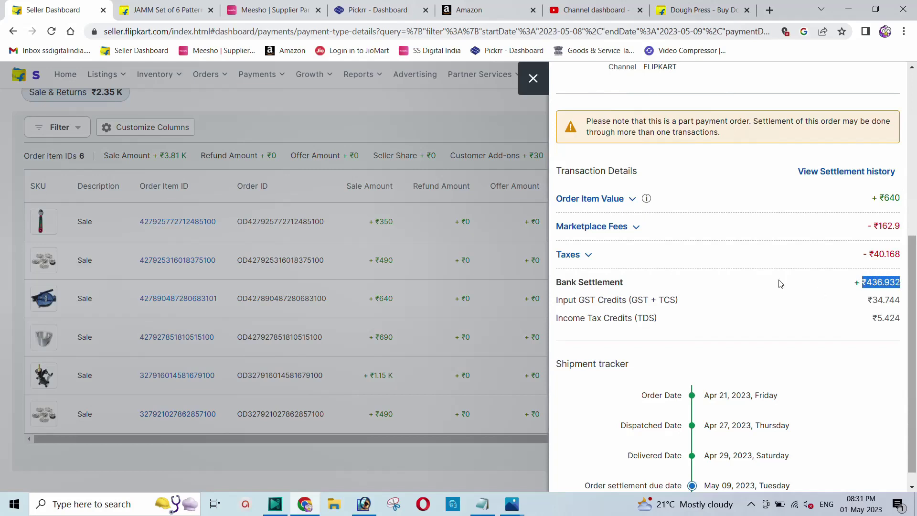
left_click(534, 84)
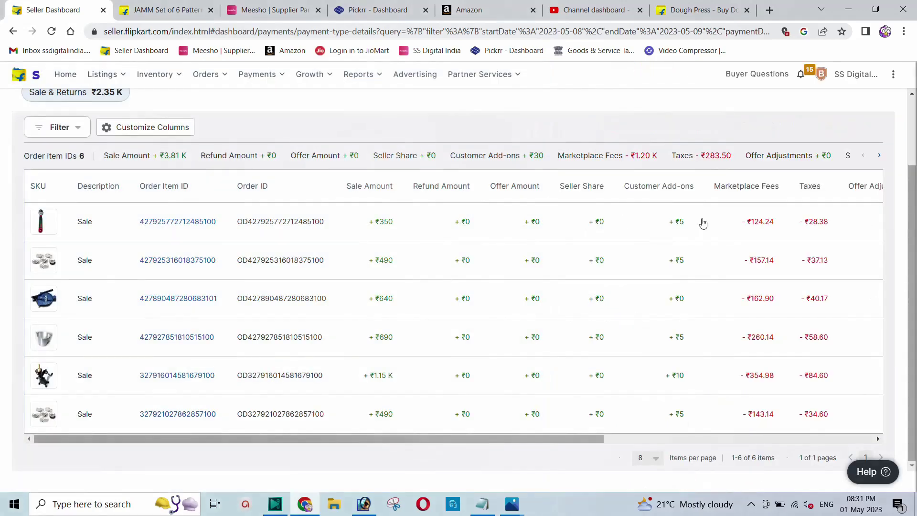
Return to the payment overview and open the postpaid orders of the 3rd May upcoming payment
scroll(105, 152, "up", 2)
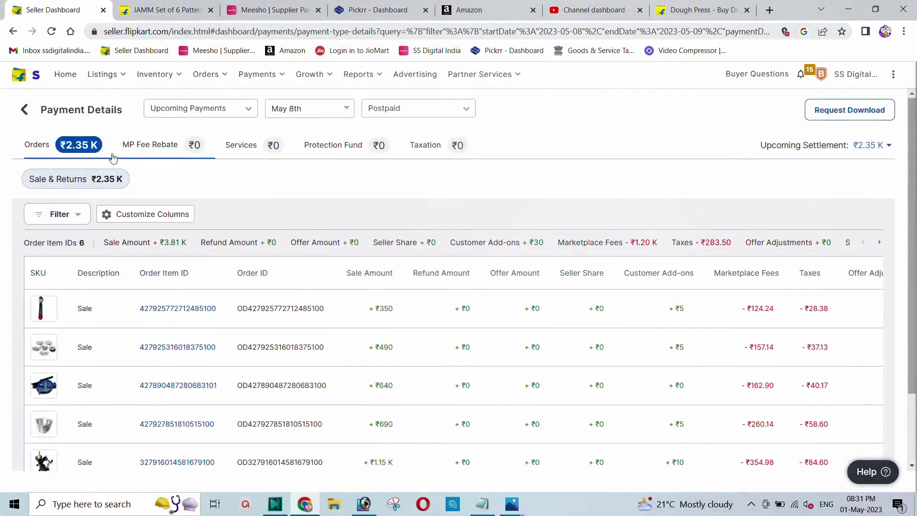
left_click(41, 110)
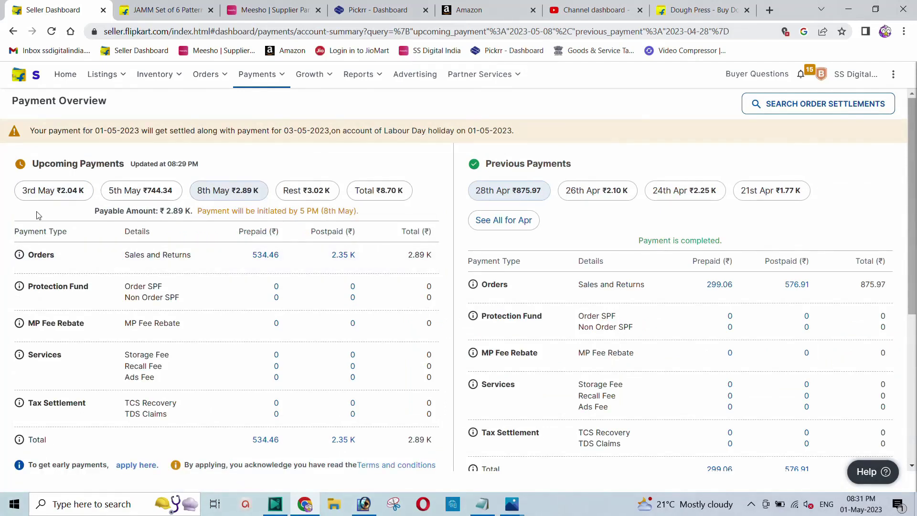
left_click(43, 193)
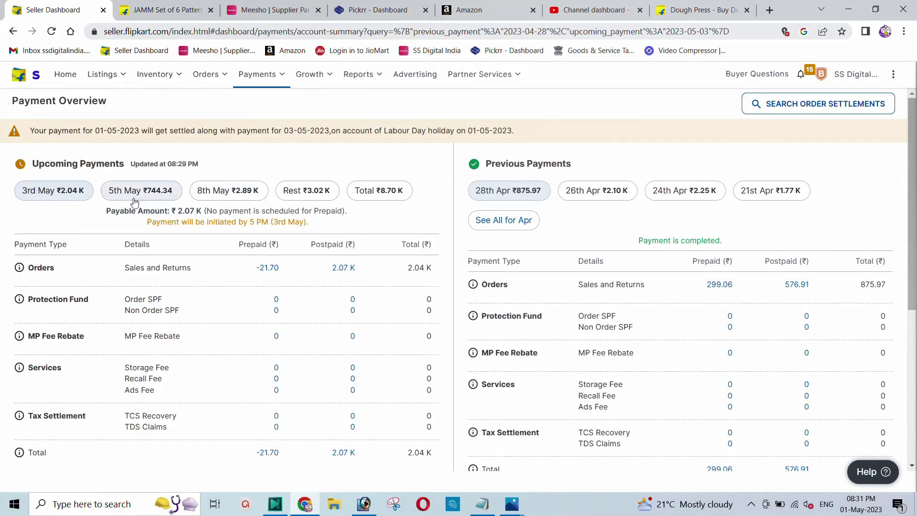
left_click(342, 268)
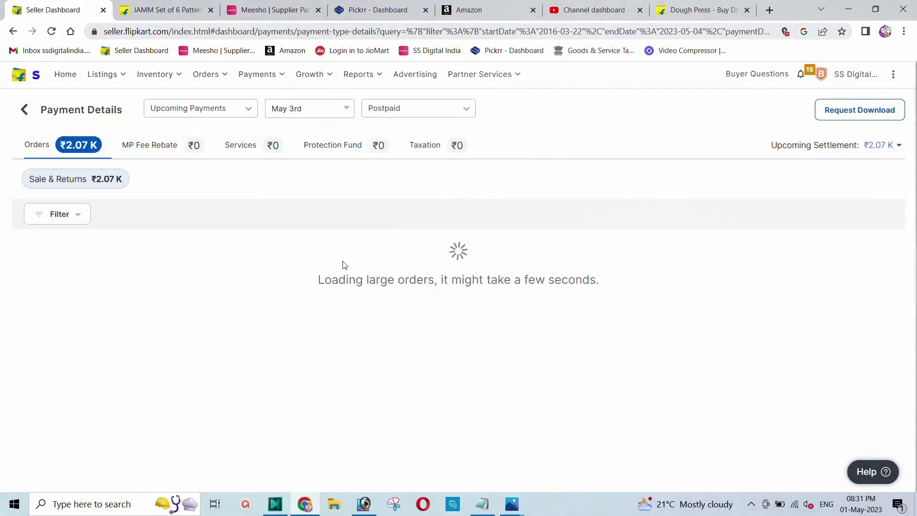
Look through the sales and returns in the 3rd May payment, including their settlement amounts and due dates
scroll(213, 284, "down", 4)
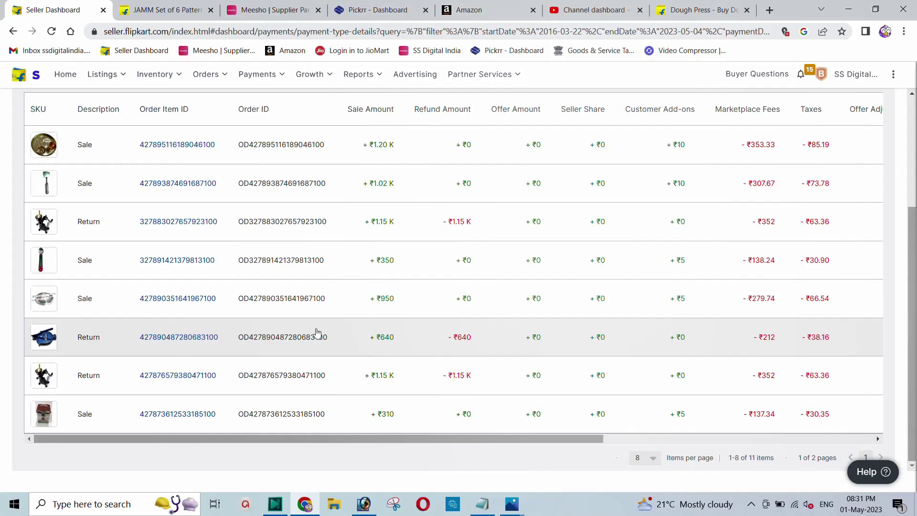
left_click_drag(462, 436, 789, 419)
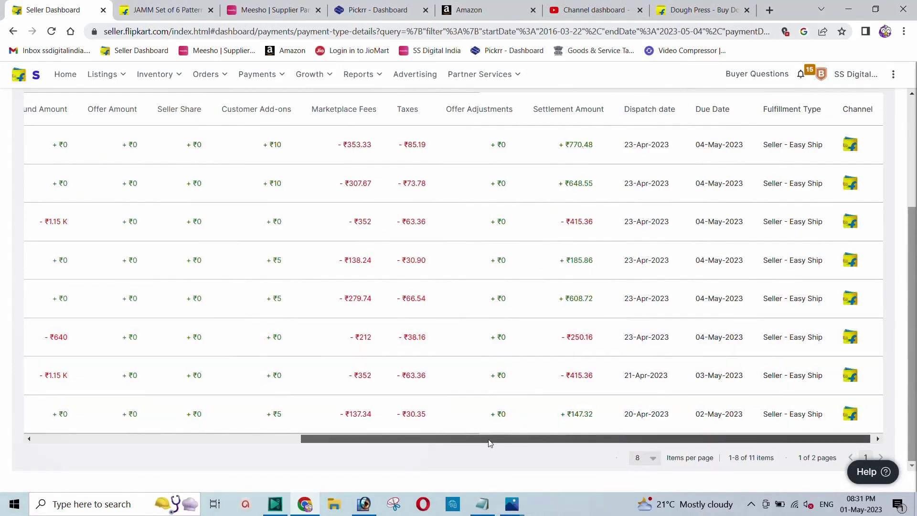
left_click_drag(489, 437, 251, 441)
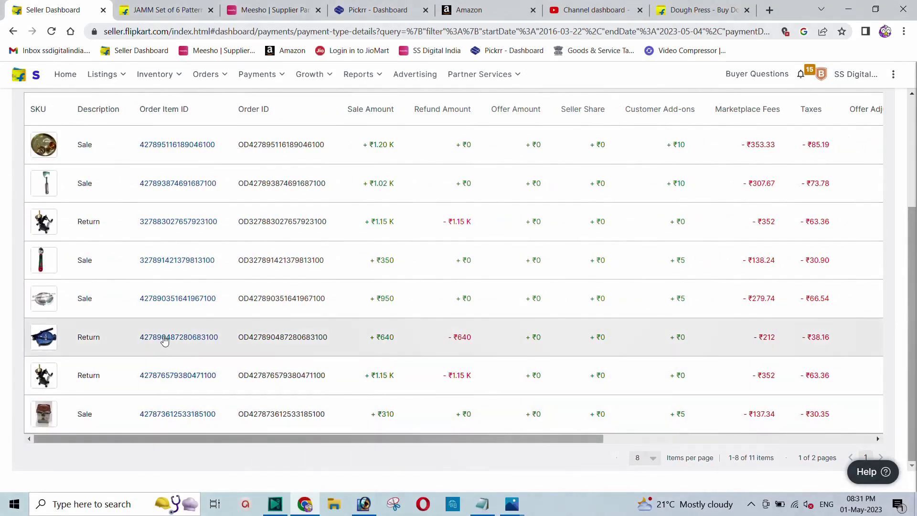
Review the settlement details of the returned kitchen press, highlight its bank settlement deduction, and close the details
left_click(166, 339)
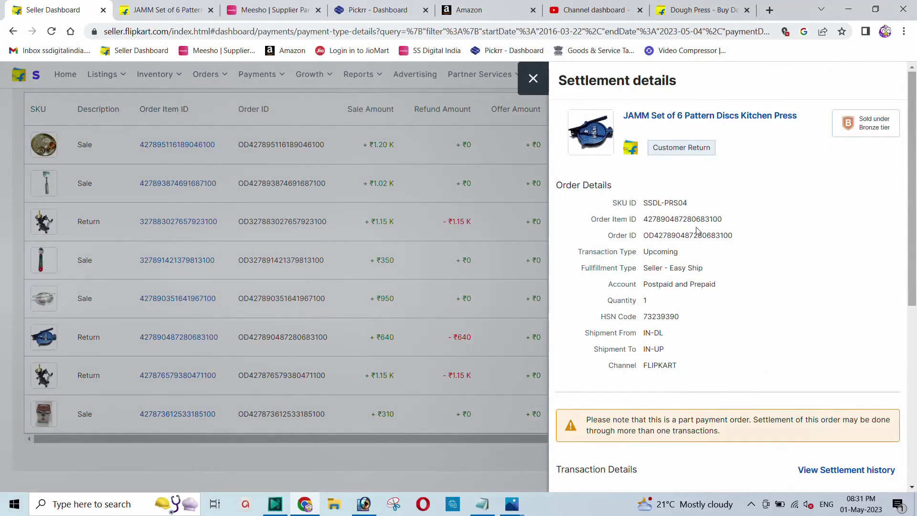
scroll(695, 230, "down", 6)
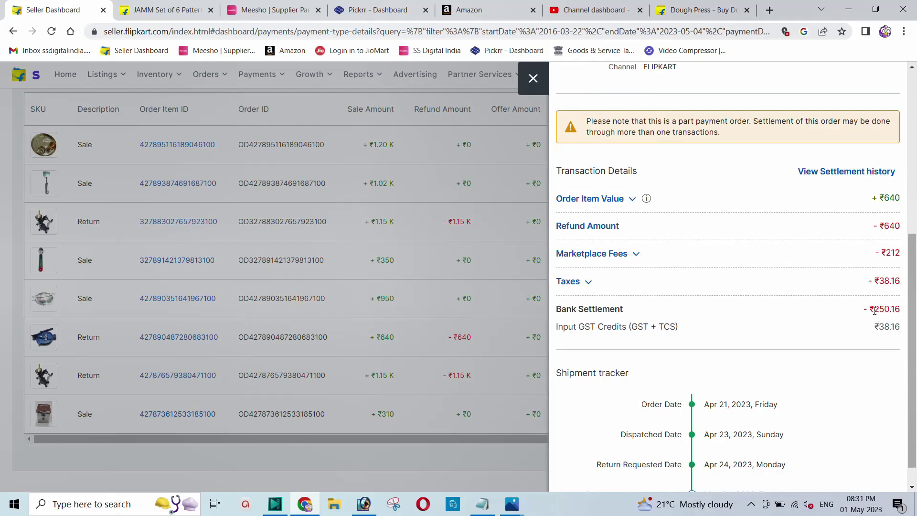
left_click_drag(874, 311, 901, 309)
left_click(893, 309)
left_click_drag(869, 309, 899, 310)
left_click(900, 343)
left_click_drag(875, 309, 901, 309)
left_click(533, 79)
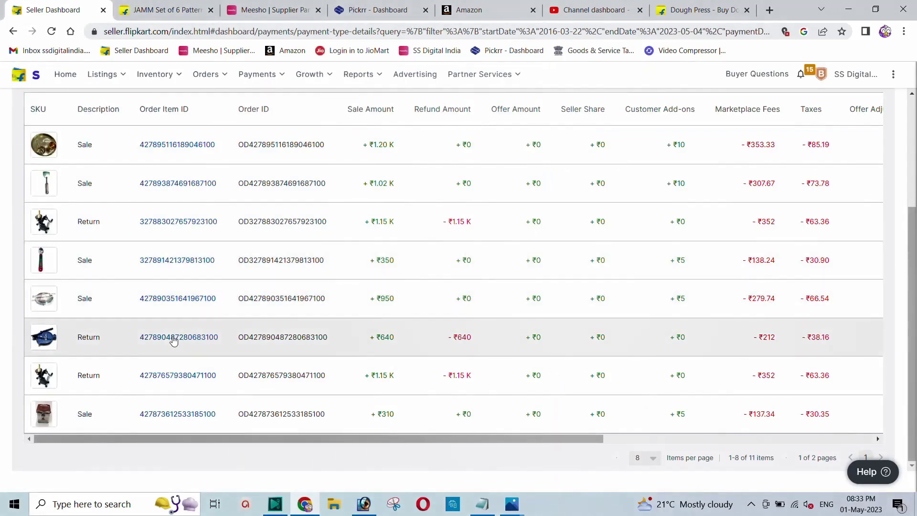
Recheck the order details of the kitchen press return, close them, and go back to its product page
left_click(175, 340)
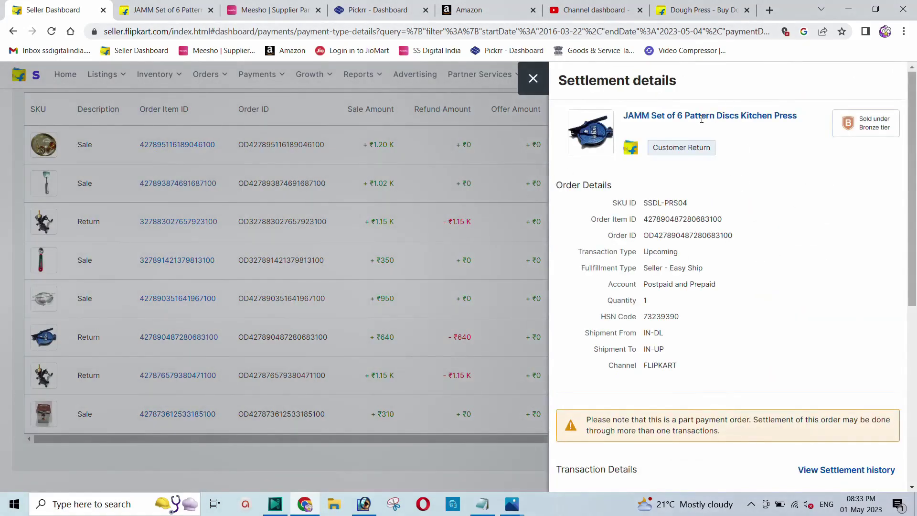
left_click(533, 79)
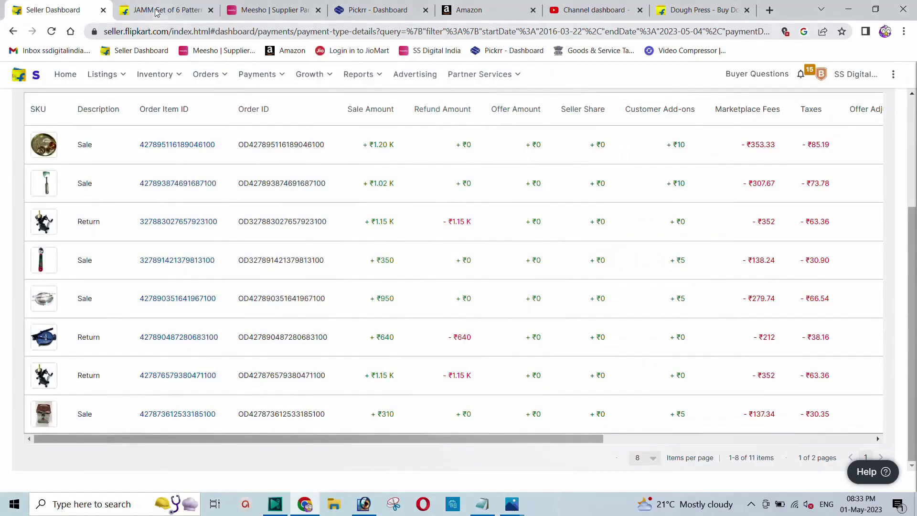
left_click(164, 9)
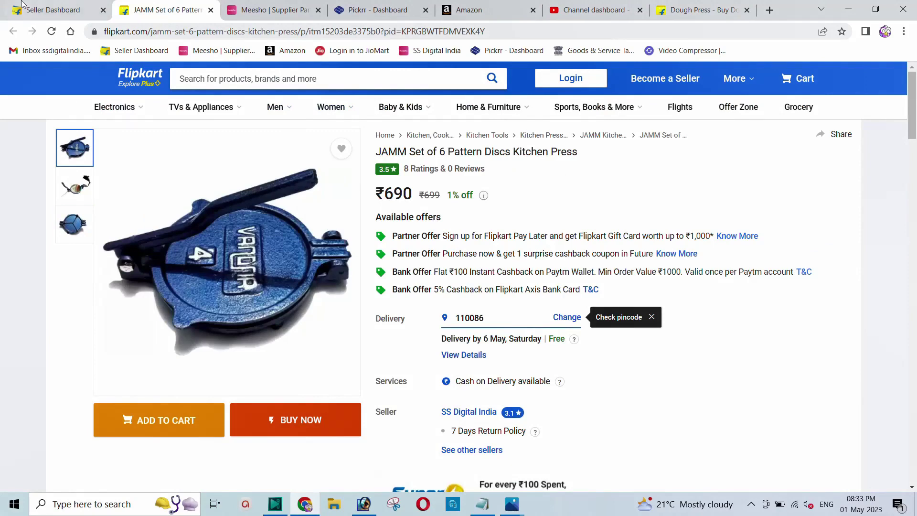
Return to the seller dashboard and look across the fee, settlement and due date columns of the payment's orders
left_click(48, 9)
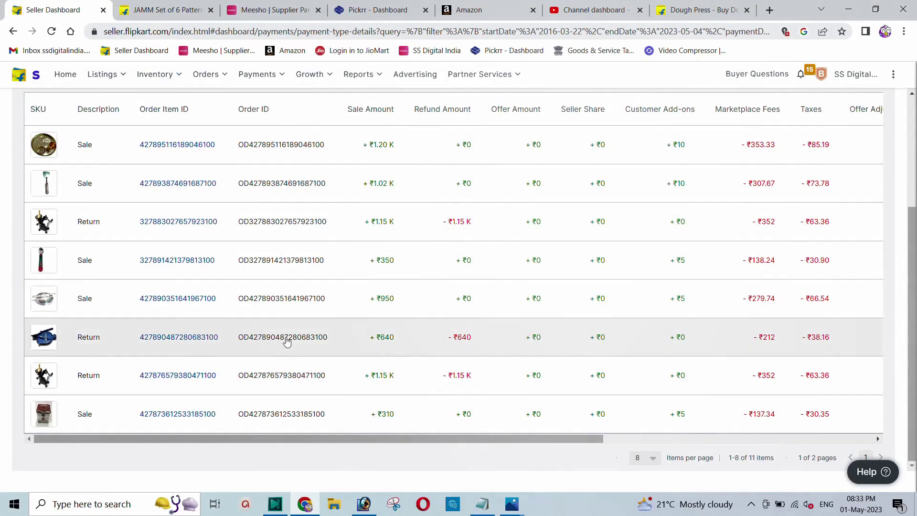
left_click_drag(567, 439, 860, 425)
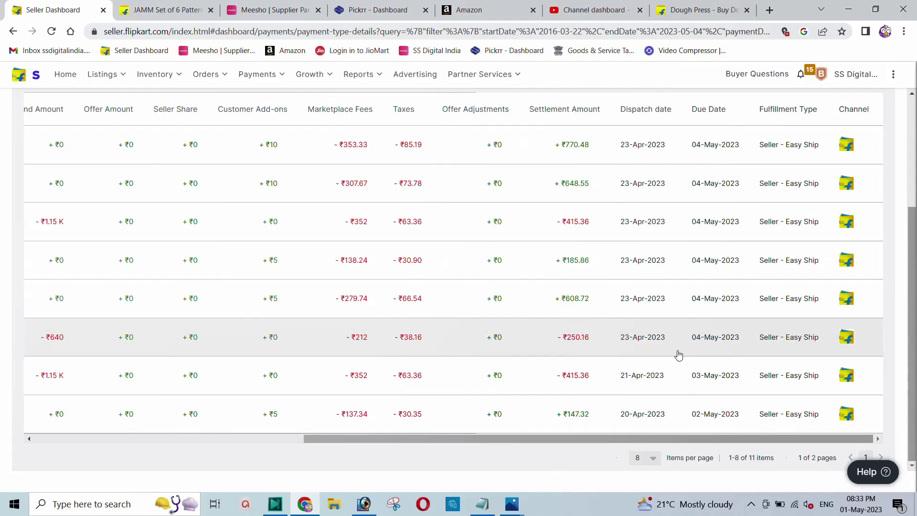
left_click_drag(436, 439, 167, 439)
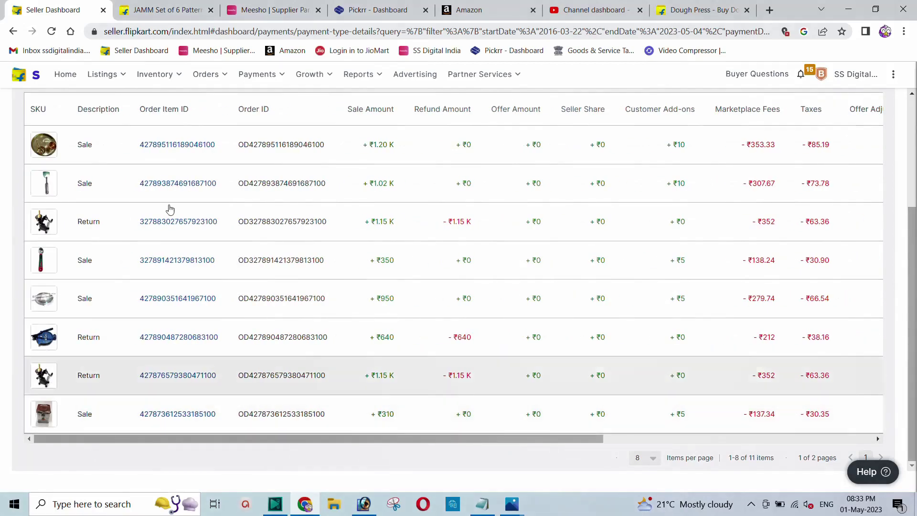
Open the active orders, copy the kitchen press's SKU SSDL-PRS04, and dismiss the bank holiday notice
scroll(171, 209, "up", 4)
mouse_move(207, 79)
left_click(208, 108)
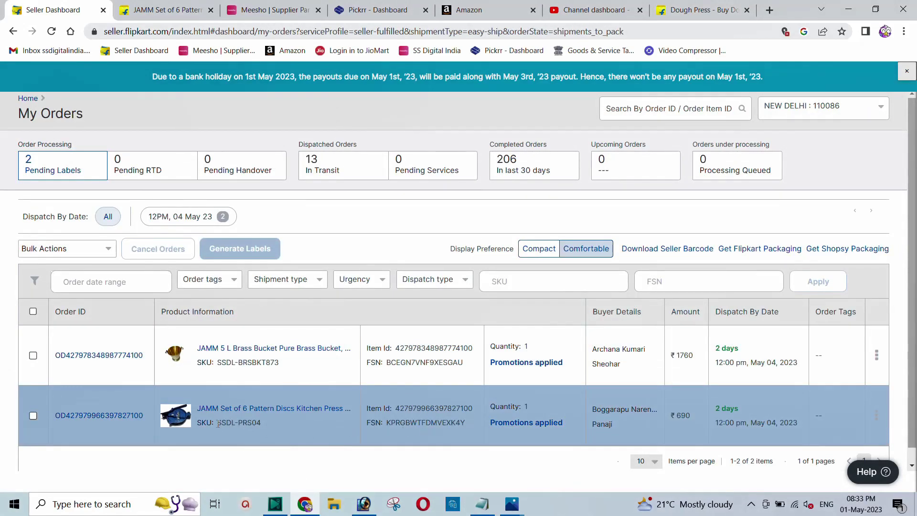
left_click_drag(218, 423, 265, 422)
right_click(265, 422)
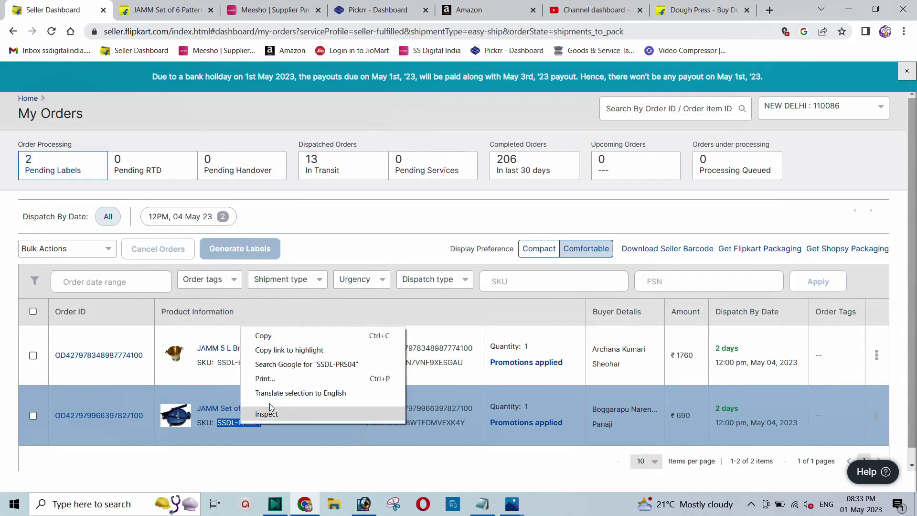
left_click(281, 337)
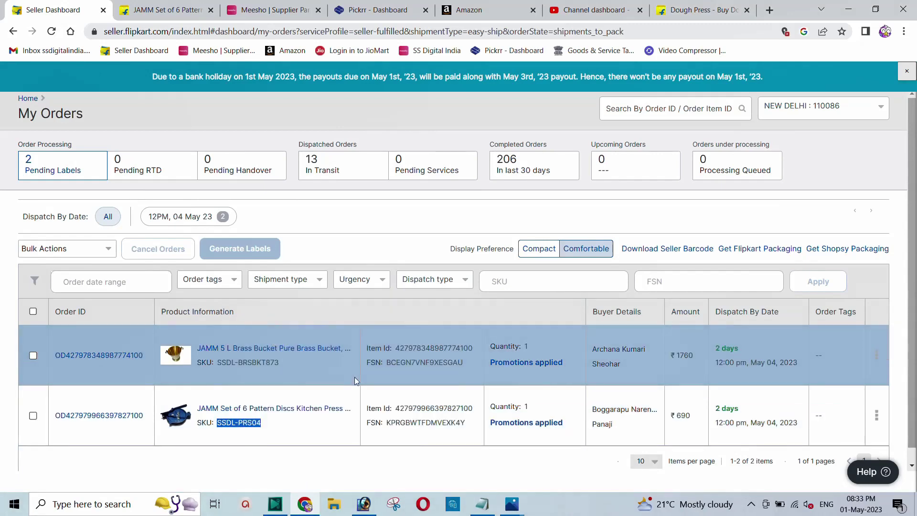
left_click(907, 73)
Search the listings for SKU SSDL-PRS04 and open the kitchen press listing for editing
mouse_move(109, 80)
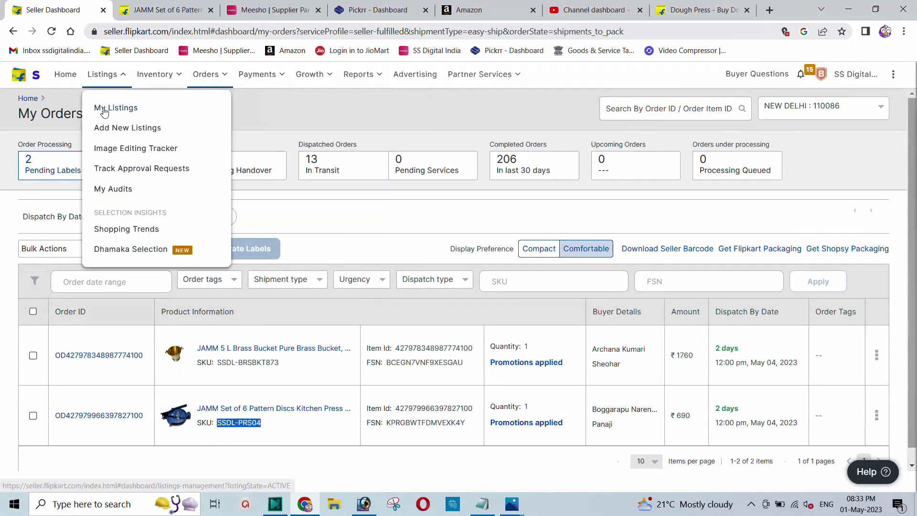
left_click(105, 110)
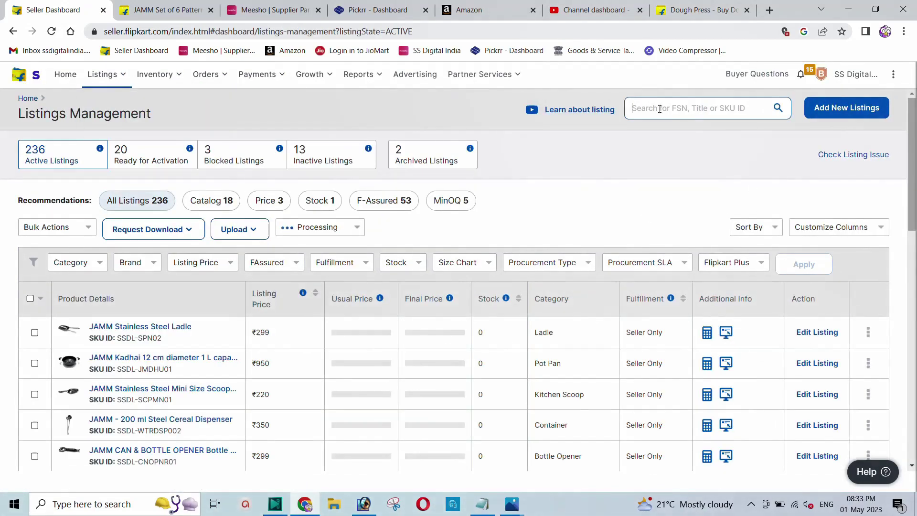
right_click(660, 109)
left_click(705, 209)
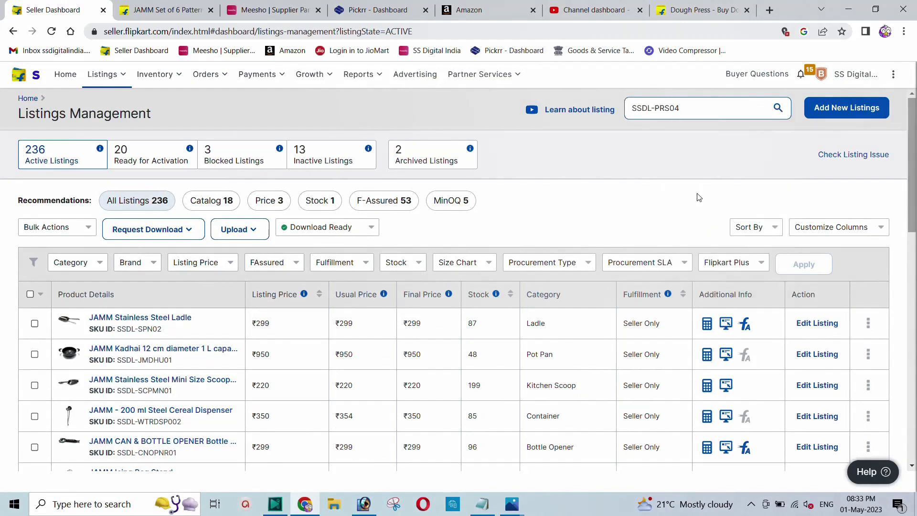
key("Return")
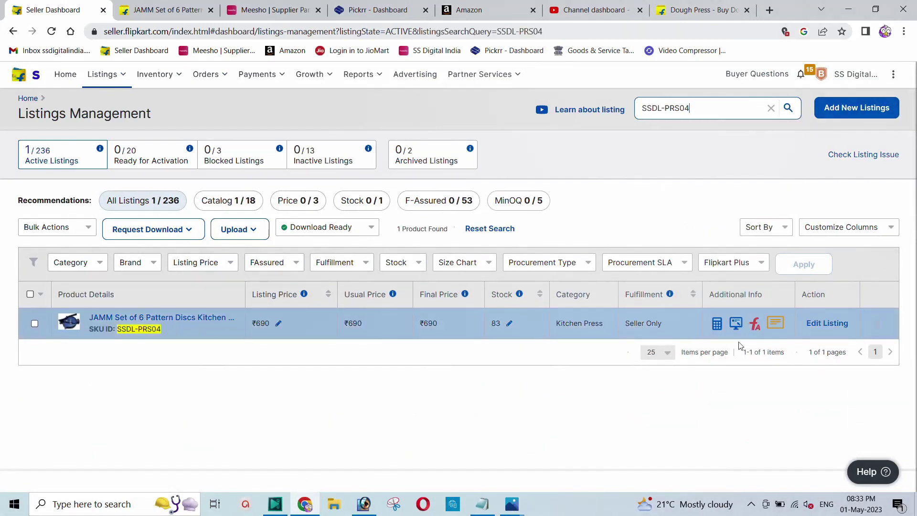
left_click(823, 327)
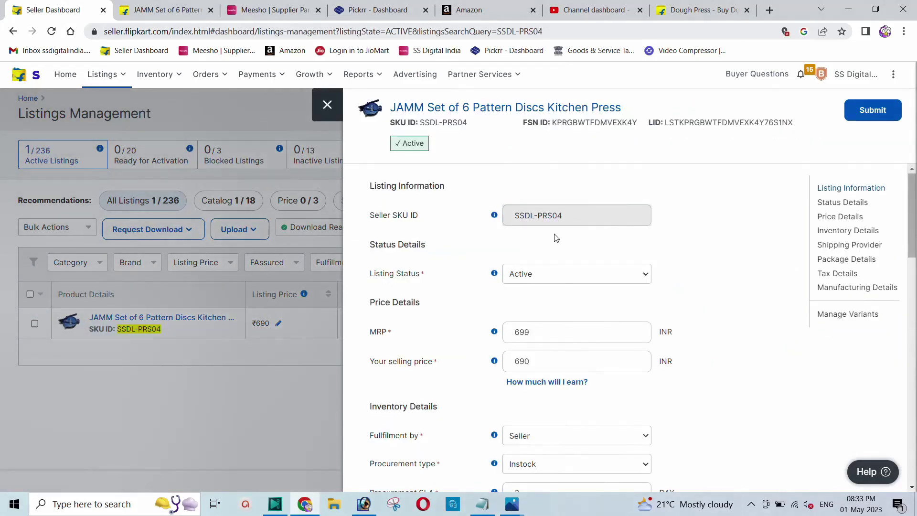
Try to raise the kitchen press's MRP to 950 INR and its selling price to 840 INR
left_click(542, 322)
double_click(541, 331)
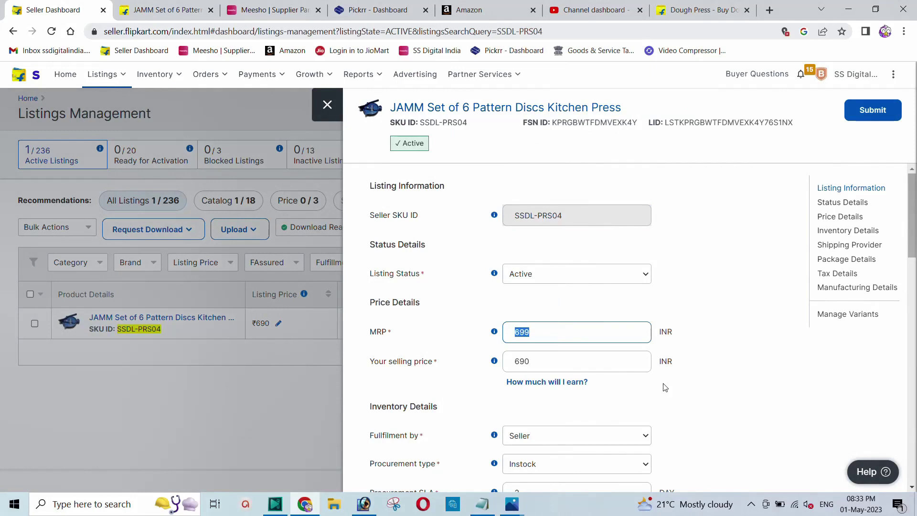
type("950")
left_click_drag(537, 362, 509, 363)
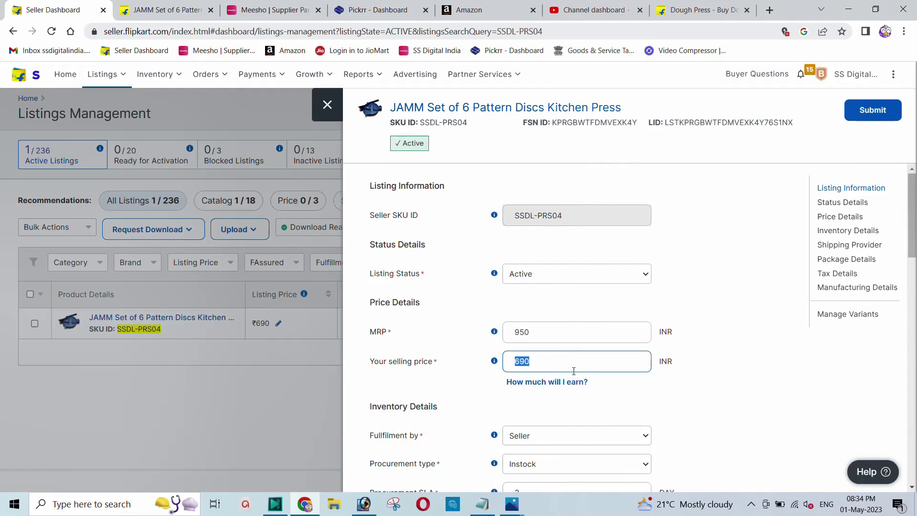
type("840")
Calculate the settlement for a listing price of 850, highlight the local, zonal and national bank settlements, and close the calculator
left_click(546, 382)
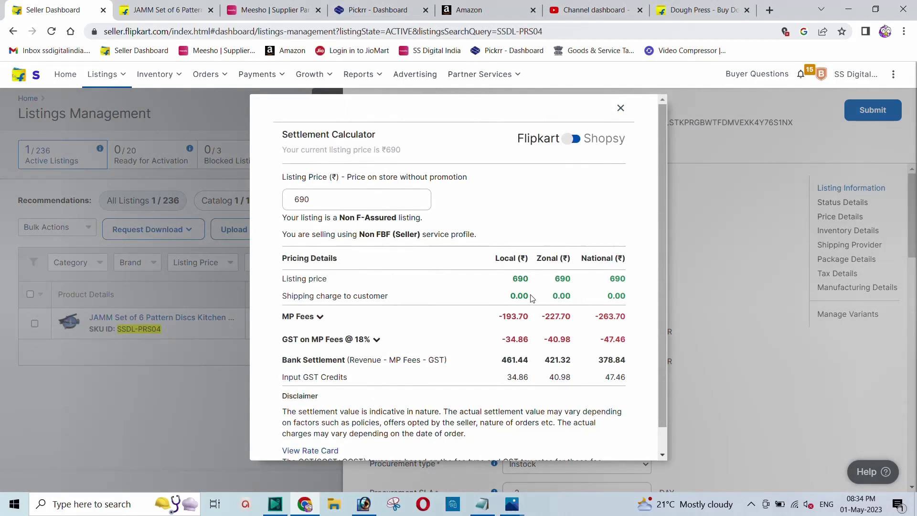
left_click(318, 201)
left_click_drag(318, 201, 253, 193)
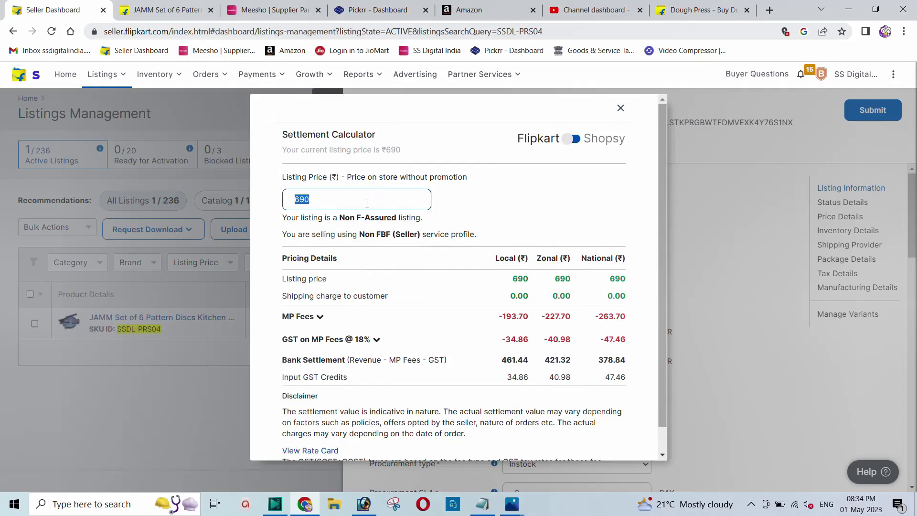
type("850")
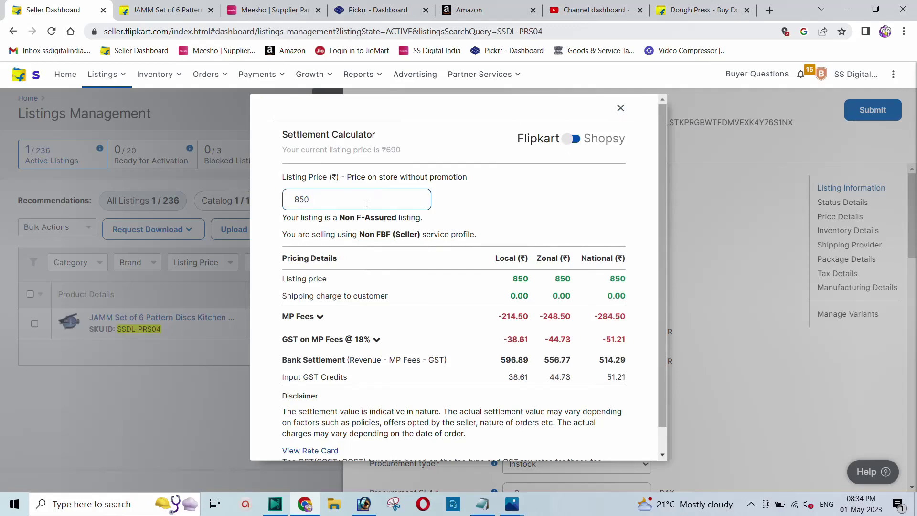
scroll(388, 231, "down", 1)
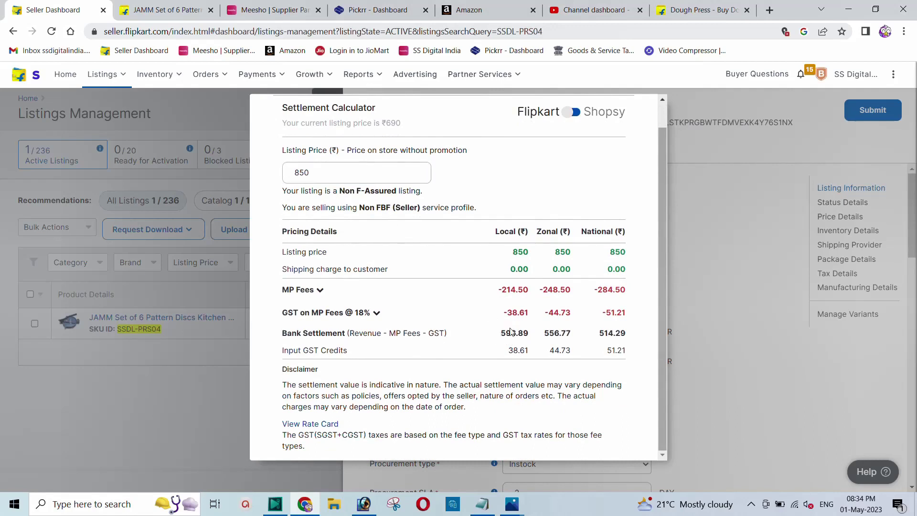
left_click_drag(501, 335, 528, 337)
left_click_drag(544, 334, 575, 337)
left_click_drag(599, 334, 615, 339)
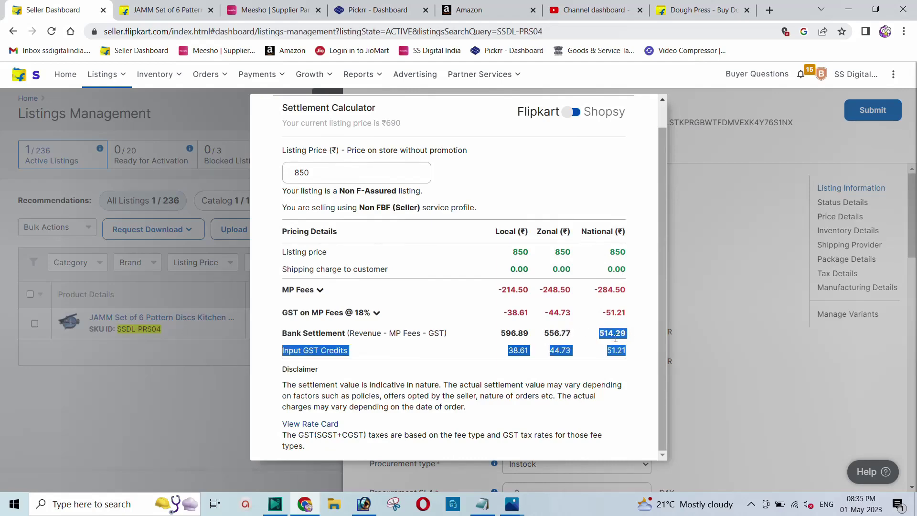
left_click(630, 338)
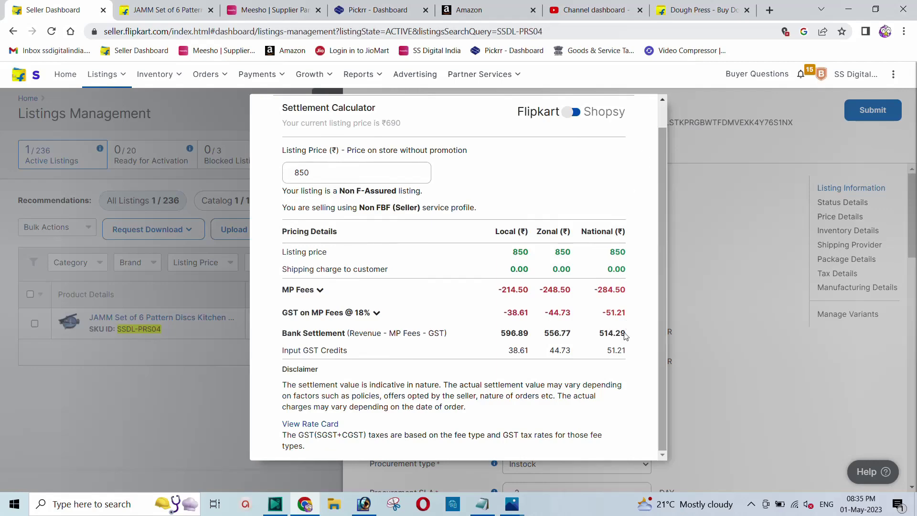
left_click(738, 338)
left_click(559, 337)
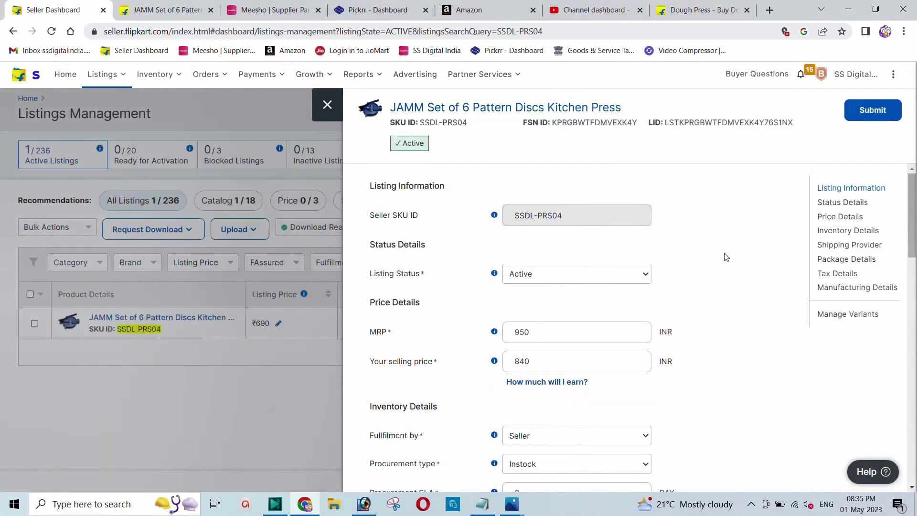
Set the kitchen press listing's tax code to GST_12
scroll(547, 394, "down", 4)
scroll(554, 379, "down", 1)
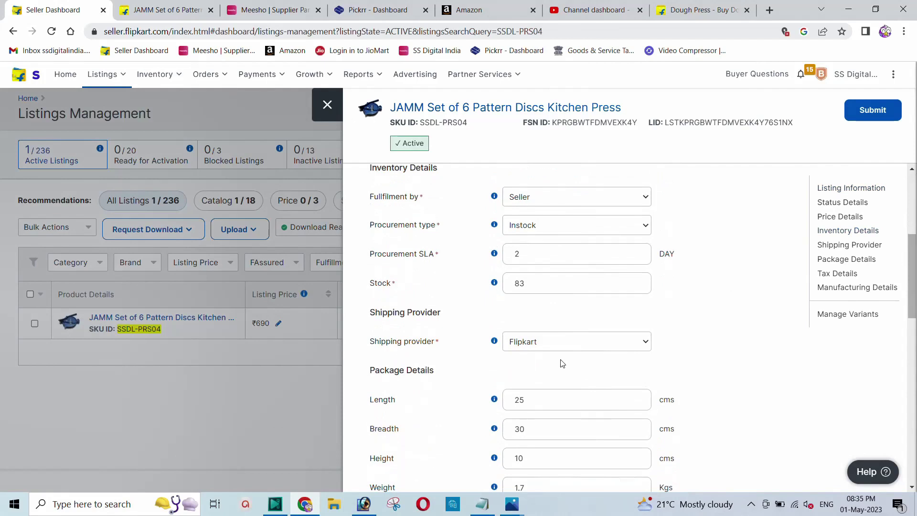
scroll(560, 365, "down", 5)
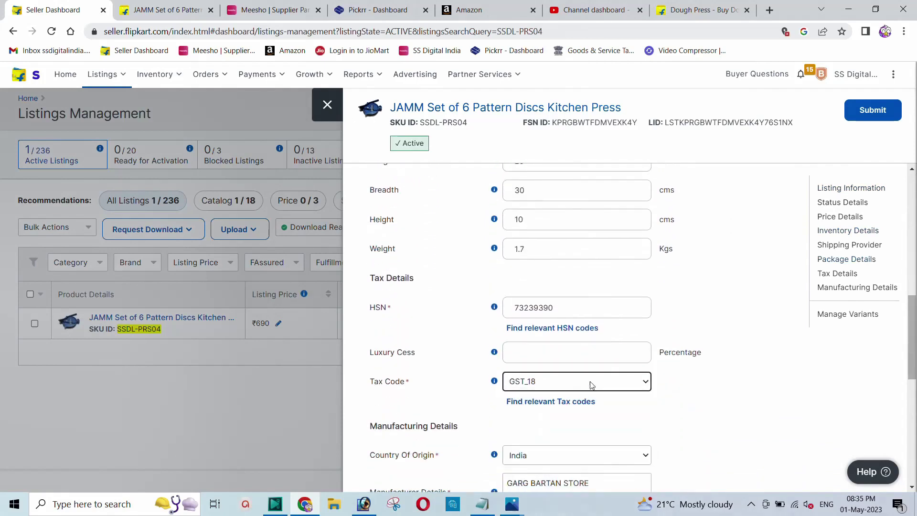
left_click(590, 381)
left_click(542, 406)
scroll(681, 325, "down", 8)
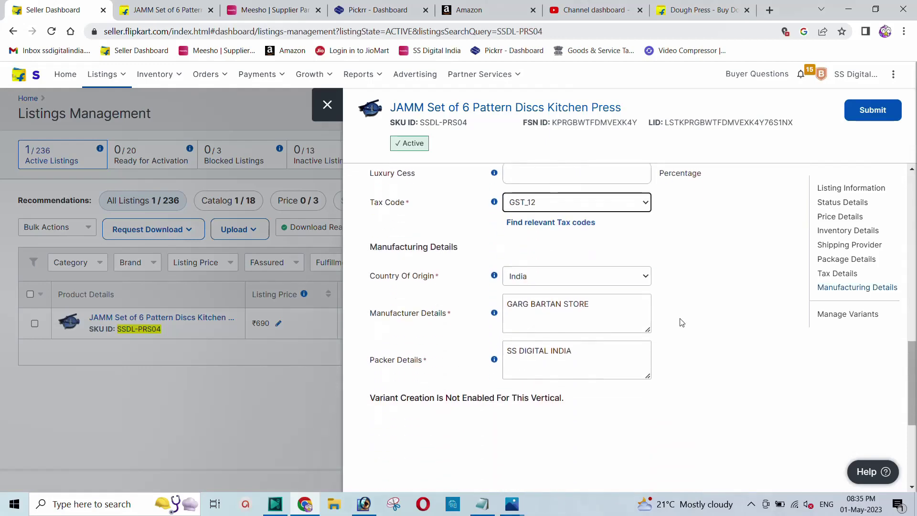
scroll(704, 308, "up", 8)
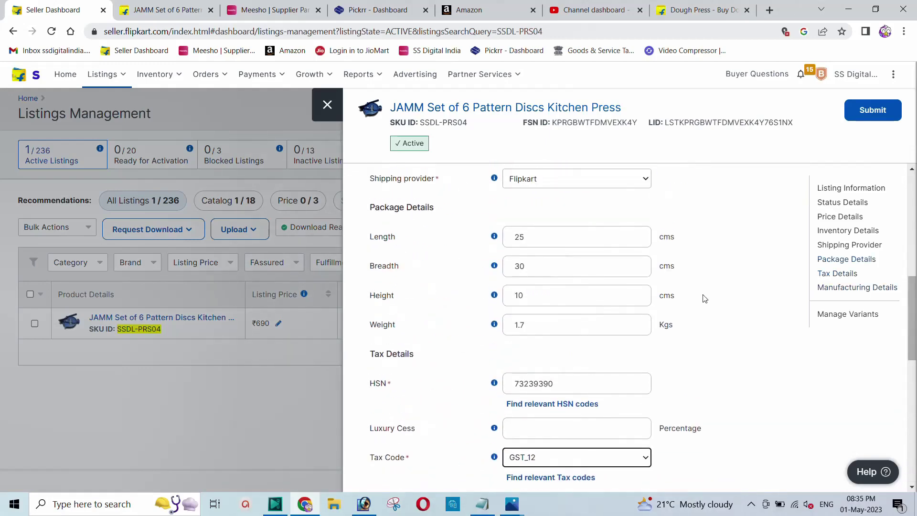
Change the listing's HSN code to 732394 and submit the edited listing
left_click(571, 384)
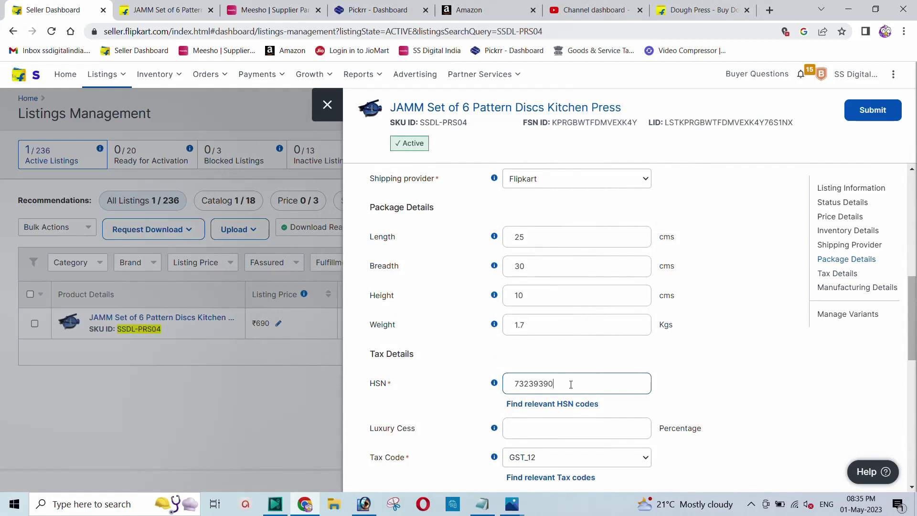
key("BackSpace")
key("BackSpace")
key("BackSpace")
type("4")
left_click(865, 115)
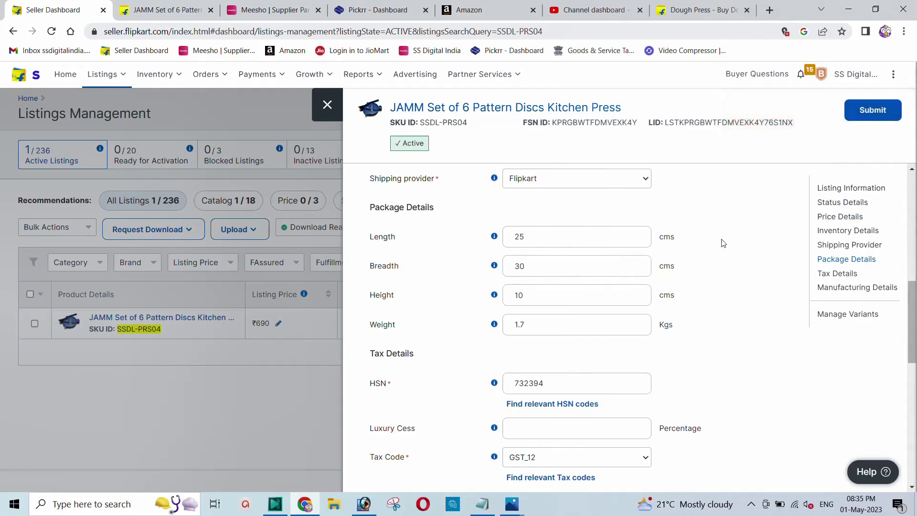
Set both the MRP and the selling price of the kitchen press to 699 INR and submit the listing
scroll(665, 292, "down", 6)
scroll(665, 301, "up", 5)
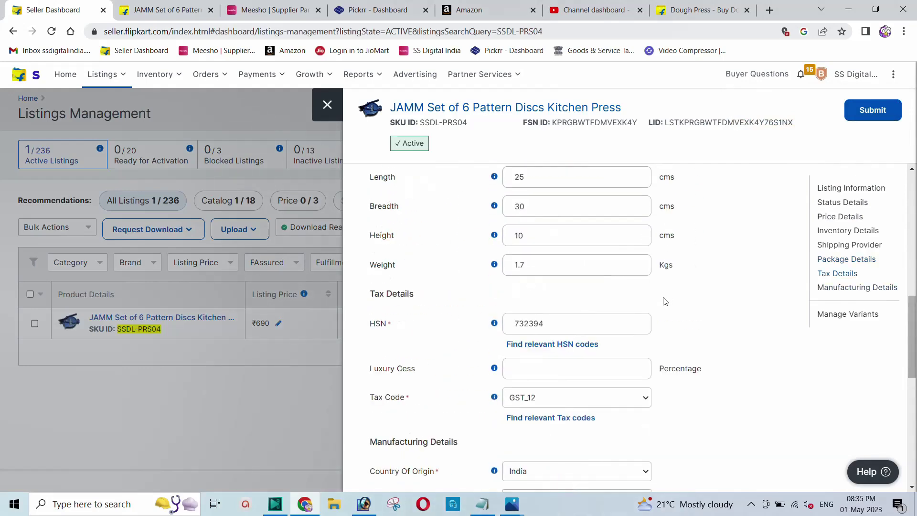
scroll(666, 301, "up", 5)
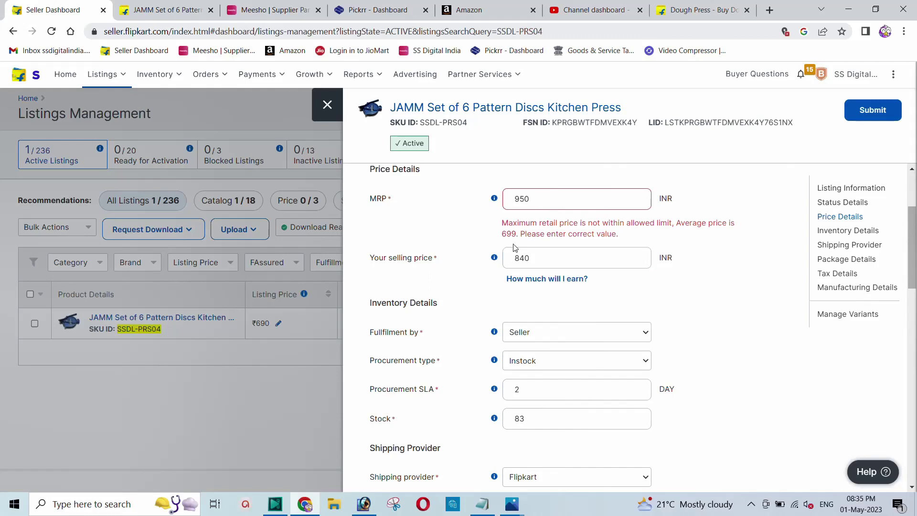
left_click_drag(535, 199, 495, 199)
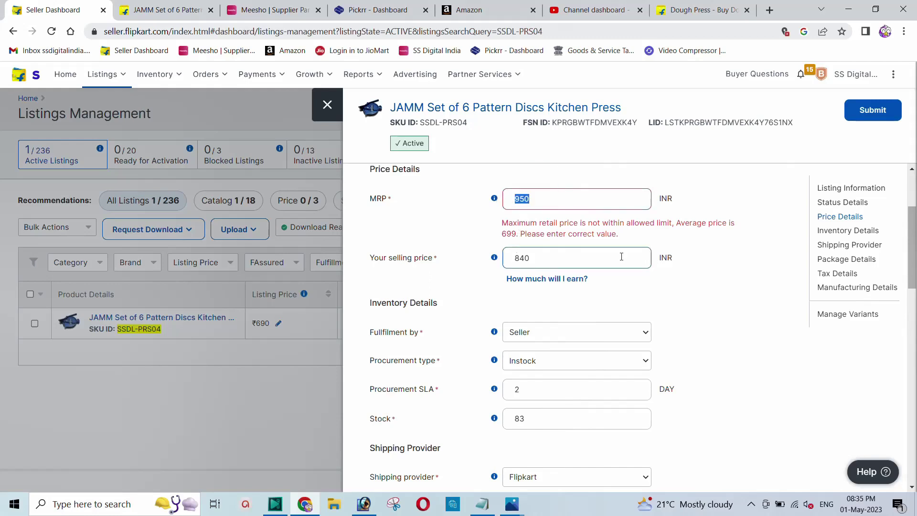
type("699")
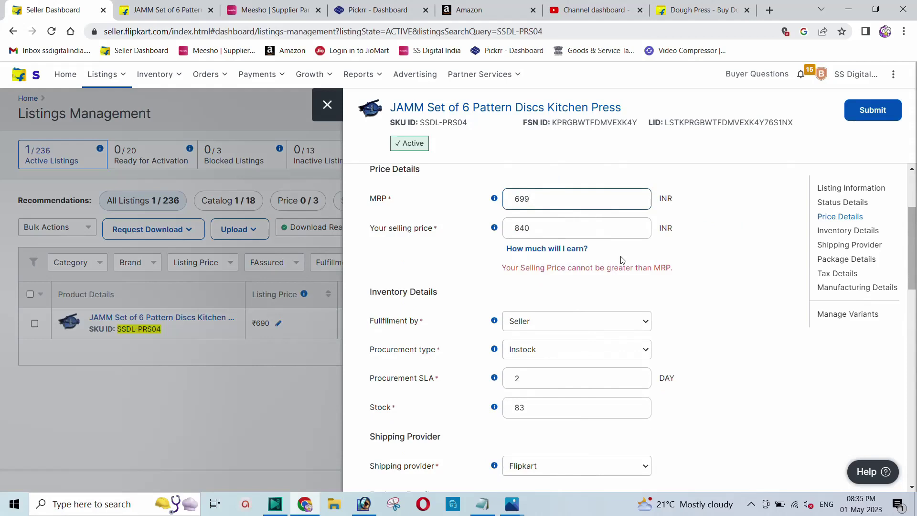
left_click_drag(534, 228, 483, 231)
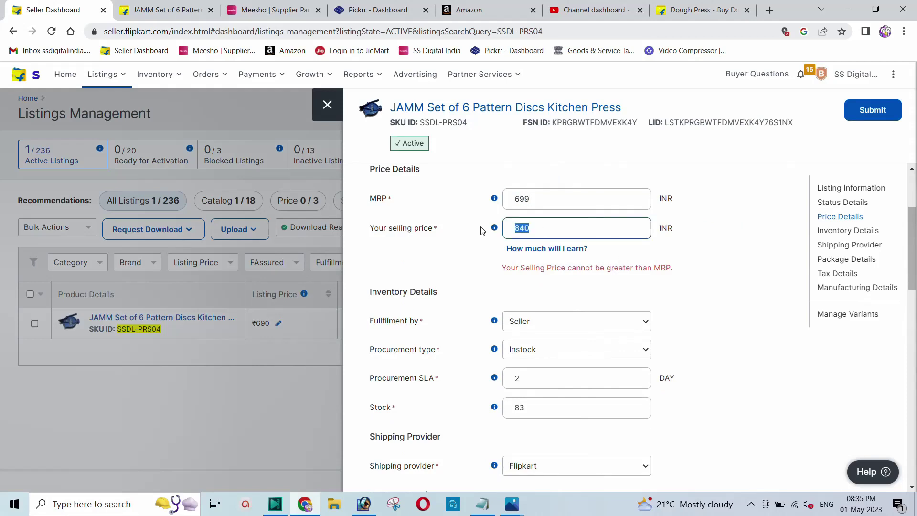
type("699")
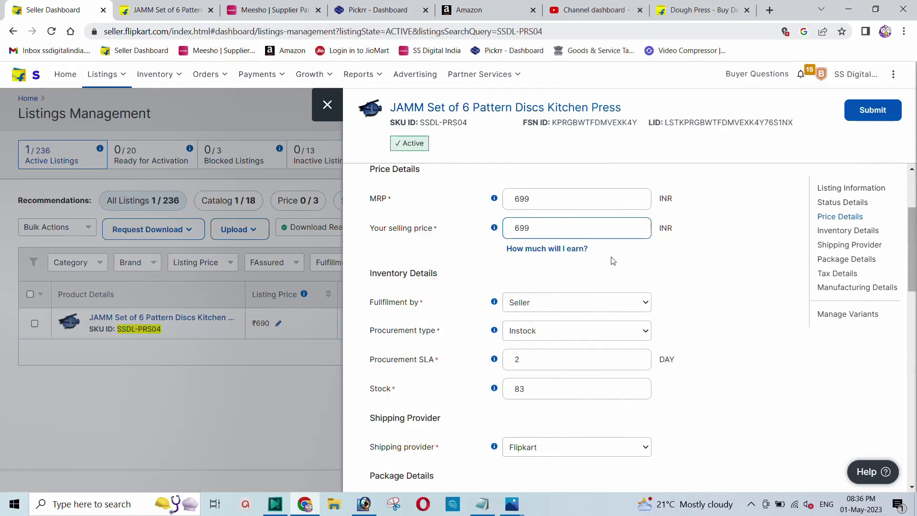
left_click(874, 115)
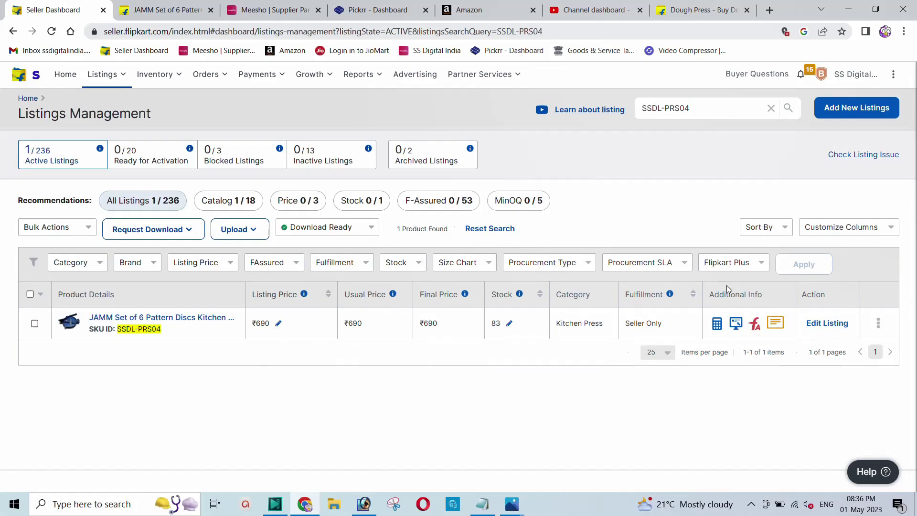
Go back to the active orders with pending labels
mouse_move(198, 86)
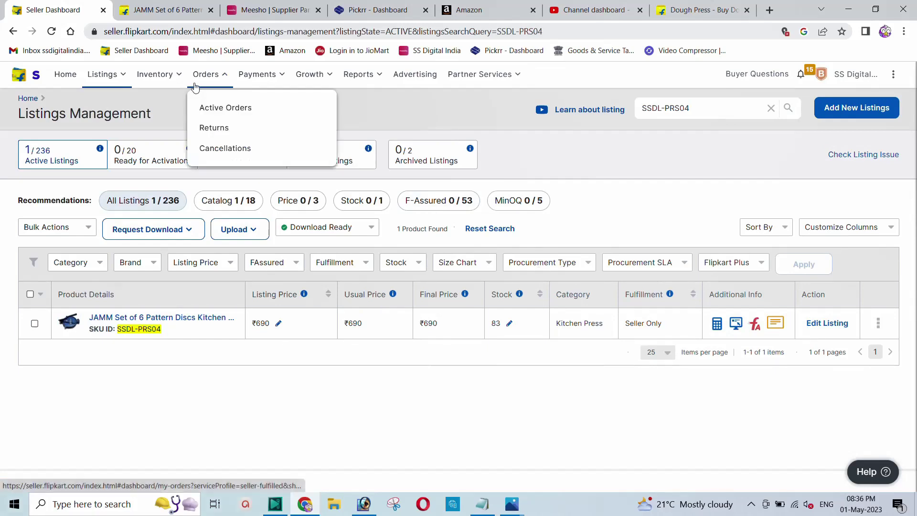
left_click(212, 109)
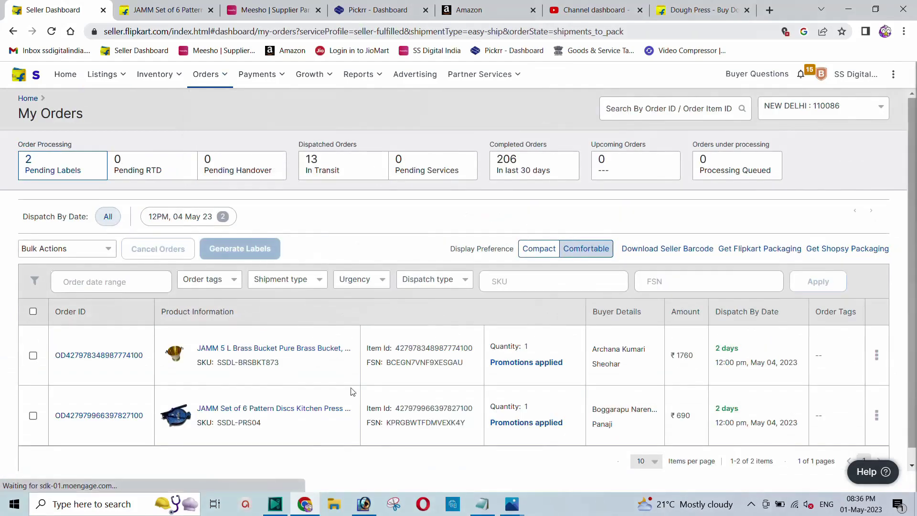